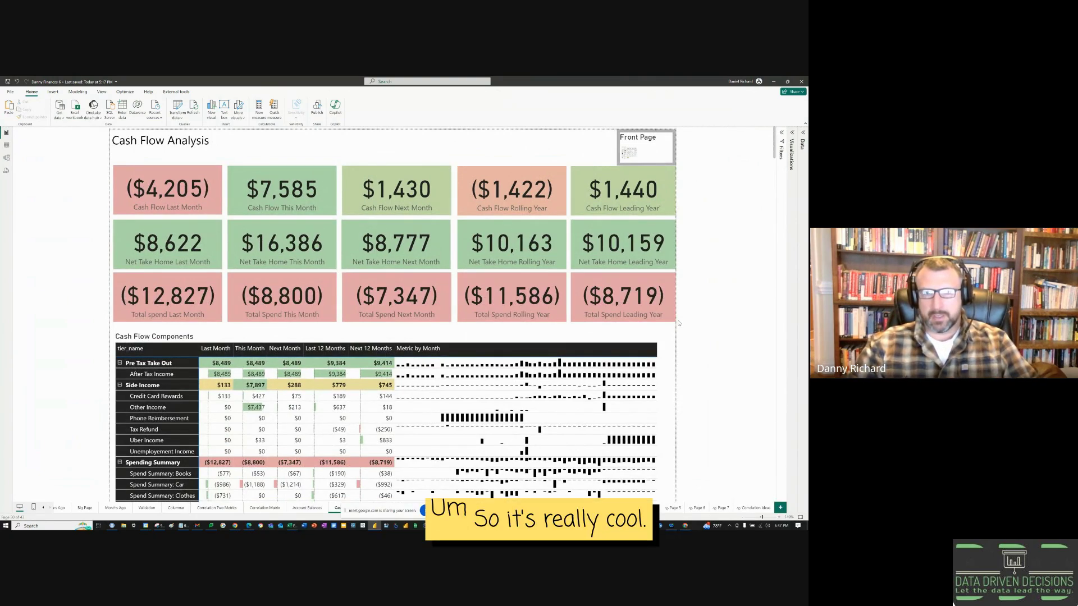
Step: Scroll down to show the full Cash Flow Components matrix with its $7,585 Total row
scroll(679, 322, down, 3)
scroll(679, 323, down, 2)
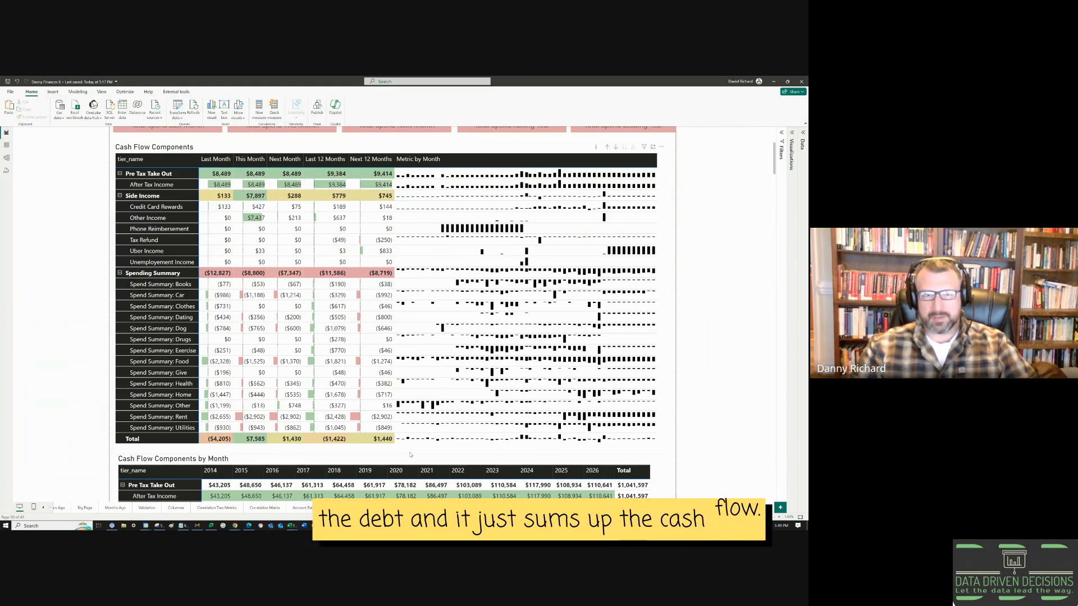
Step: Set the Cash Flow Components by Month matrix to drill down on Columns, showing years 2014–2026
scroll(292, 450, up, 3)
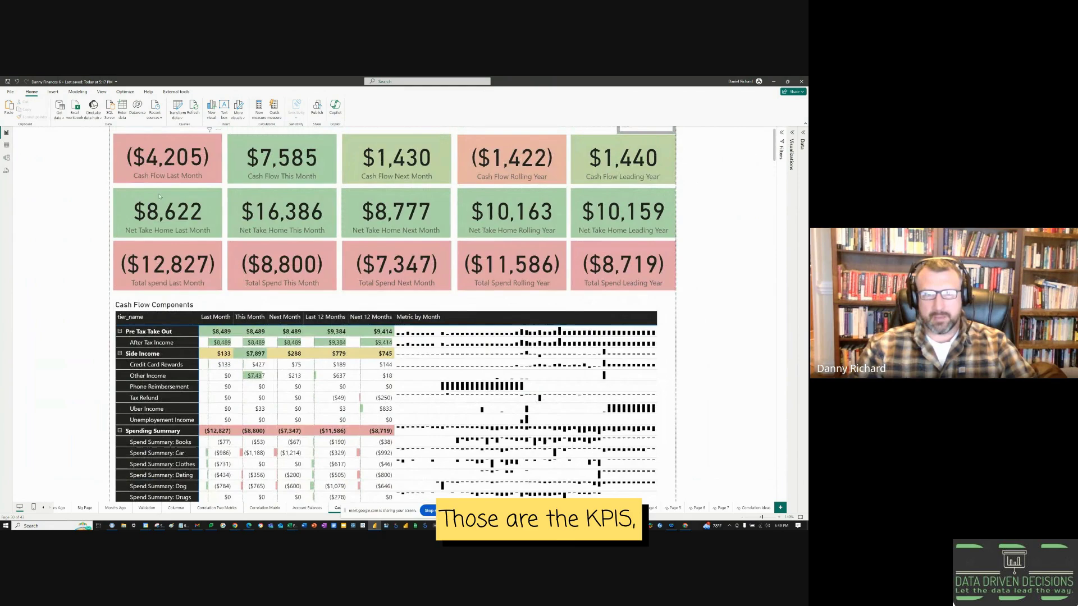
scroll(583, 251, up, 1)
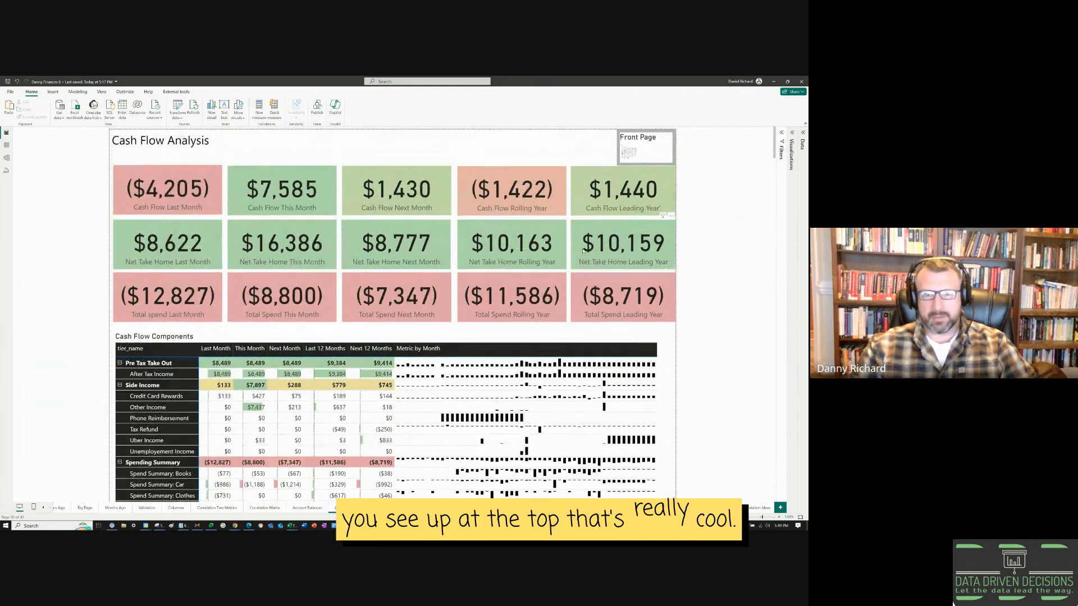
scroll(583, 251, down, 5)
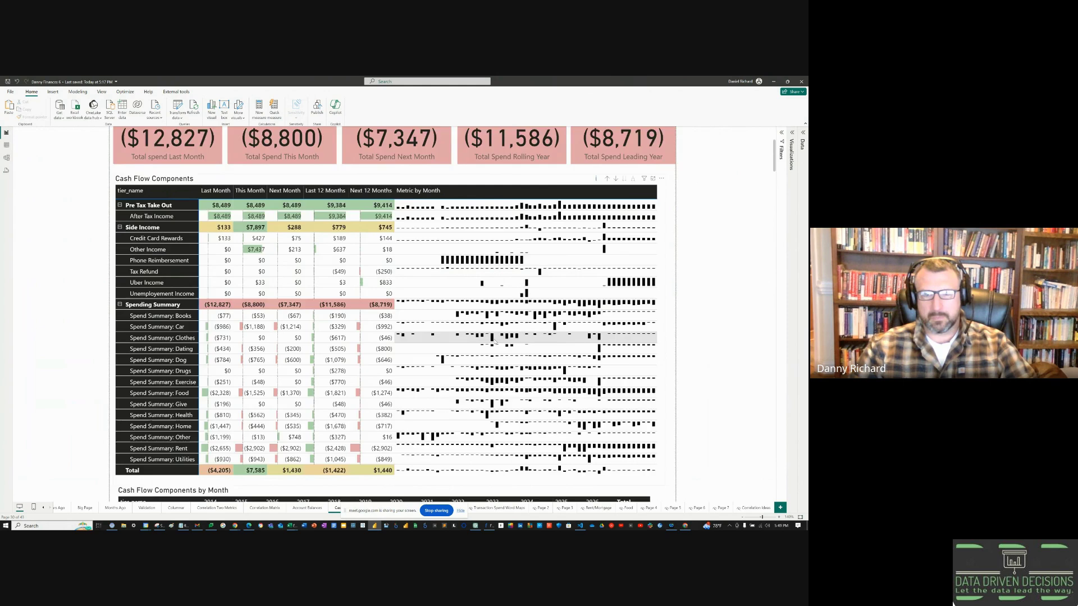
scroll(494, 340, down, 3)
scroll(494, 340, down, 2)
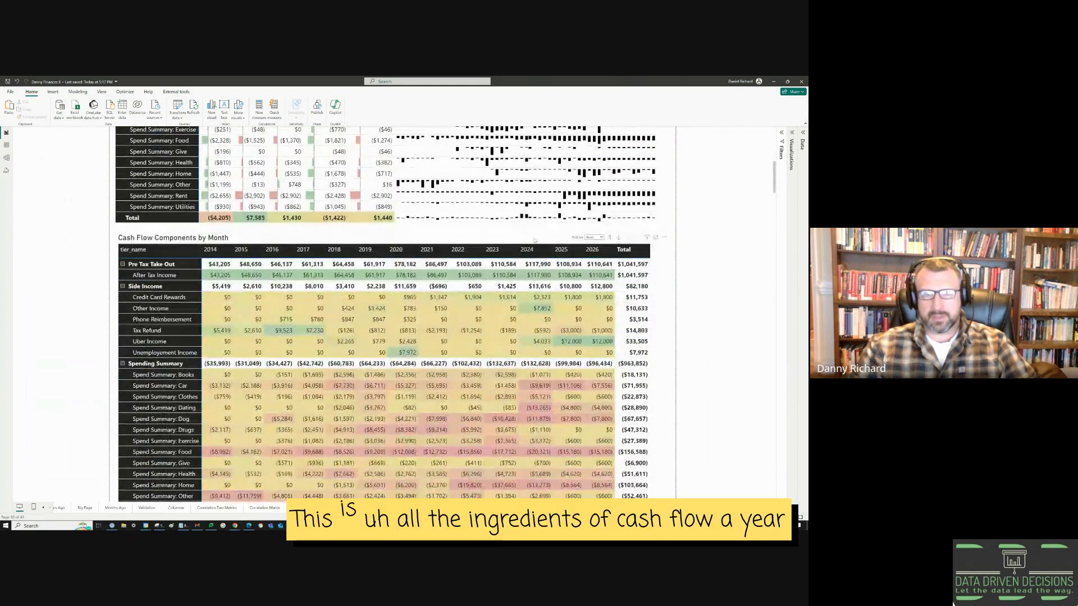
scroll(535, 240, down, 1)
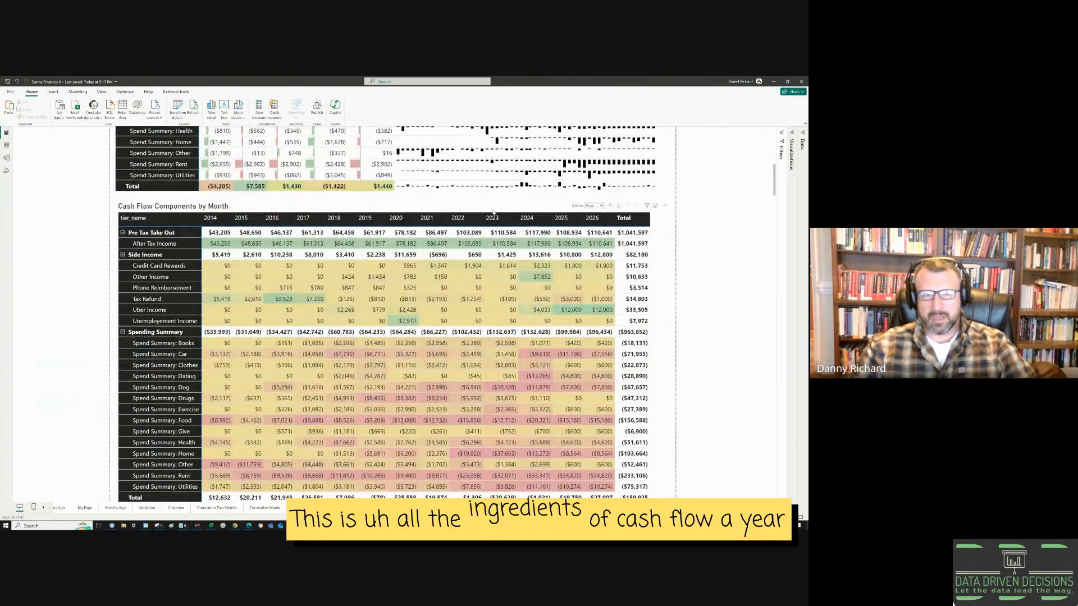
scroll(493, 212, down, 1)
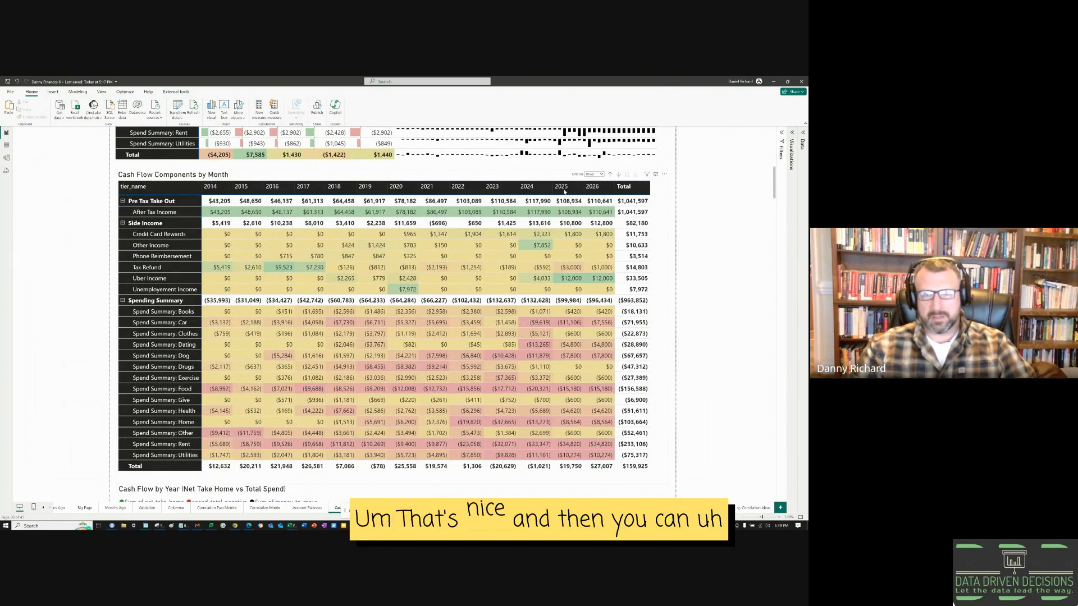
click(596, 175)
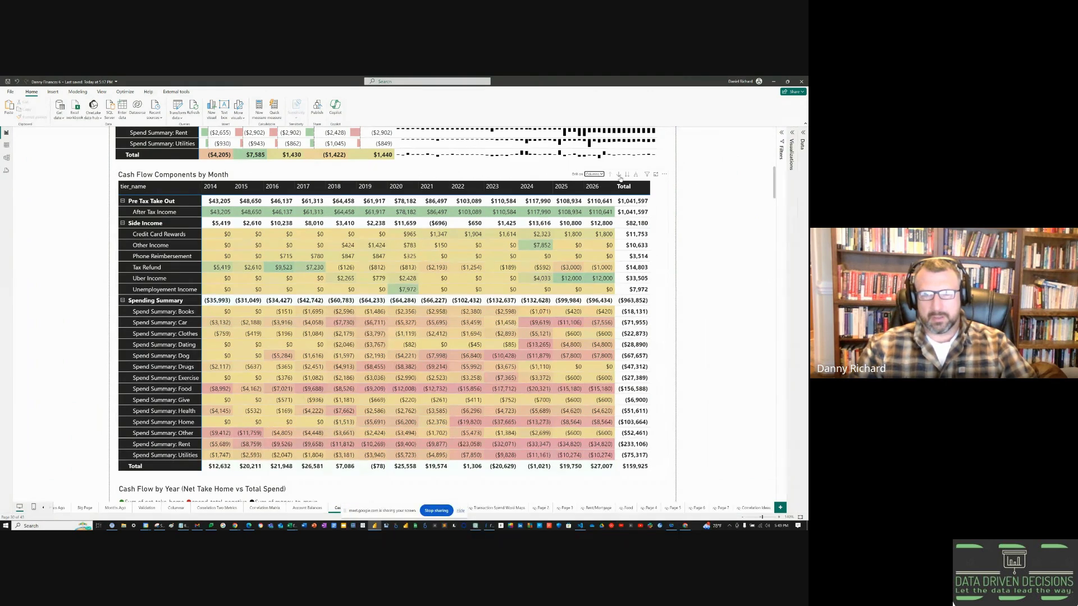
click(619, 175)
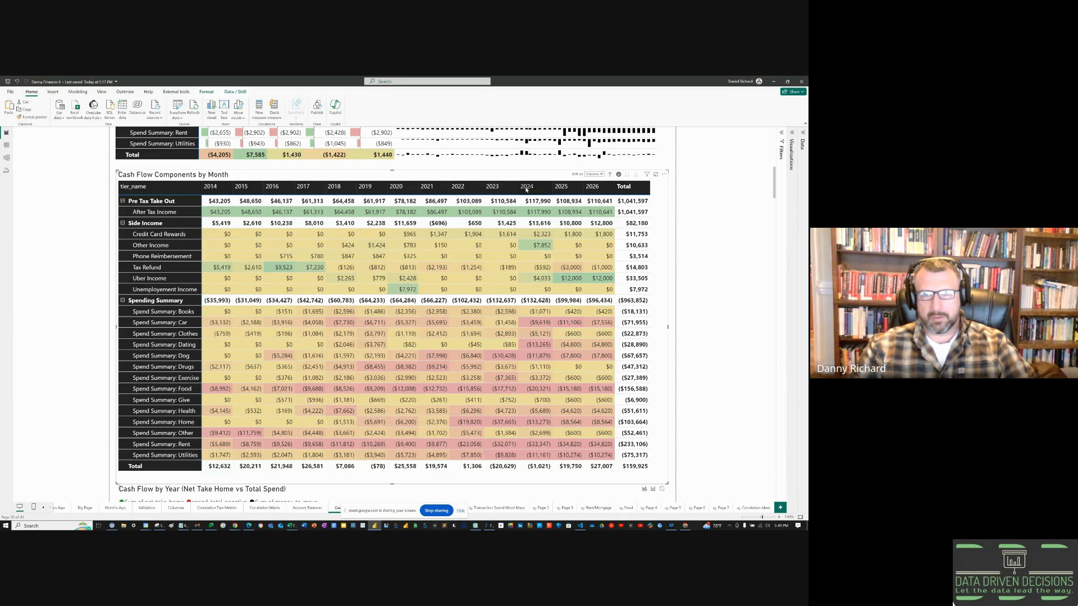
Step: Drill the matrix's 2024 column into its monthly columns, January through December
click(527, 187)
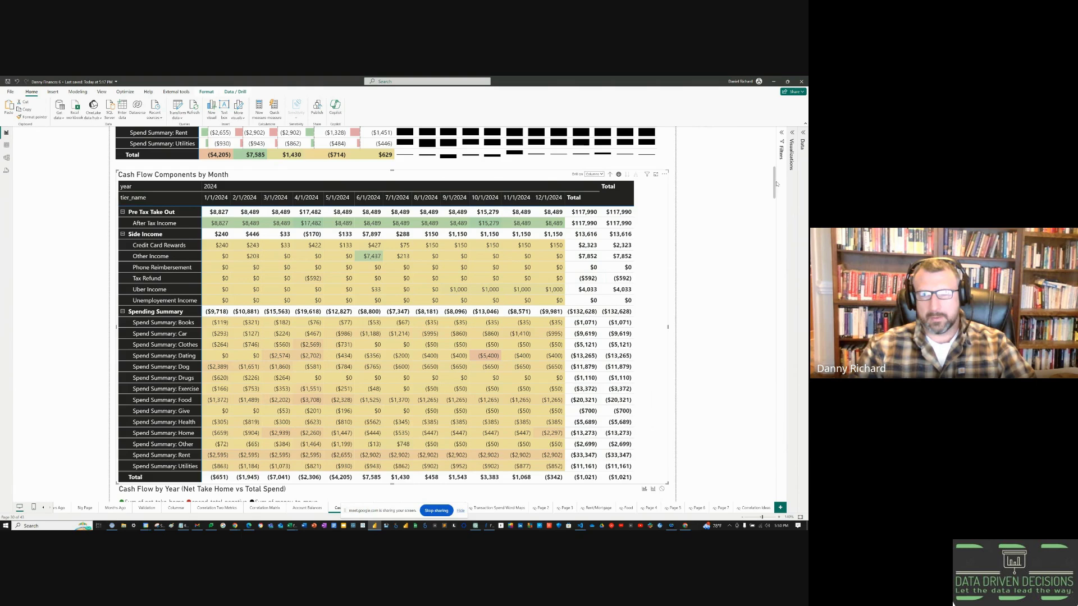
Step: Expand 2024 in the Cash Flow by Year -> Month matrix into January–December rows
drag(776, 183, 769, 325)
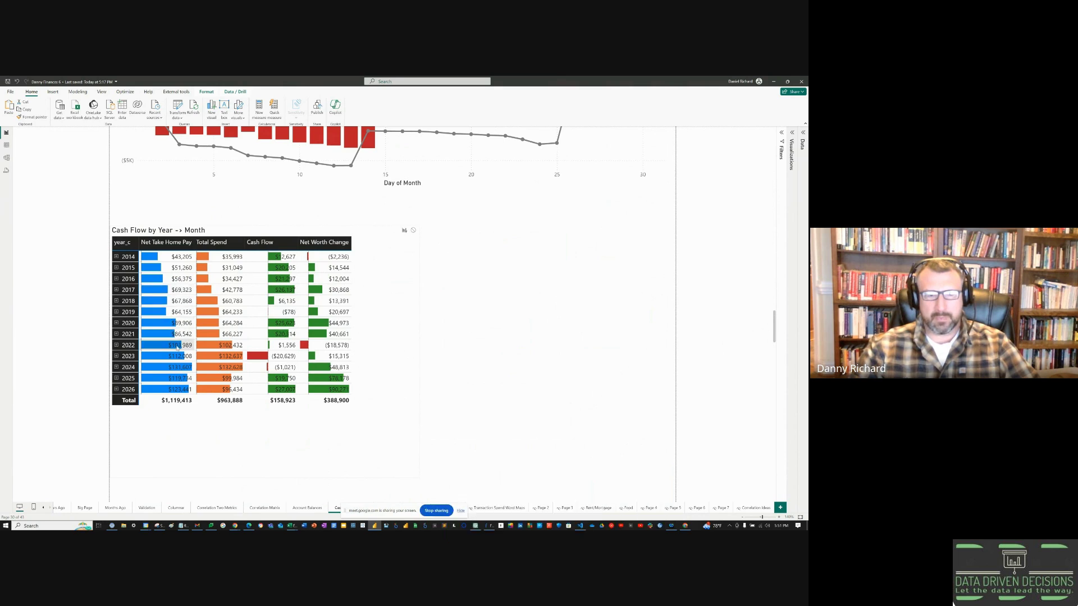
scroll(174, 355, down, 1)
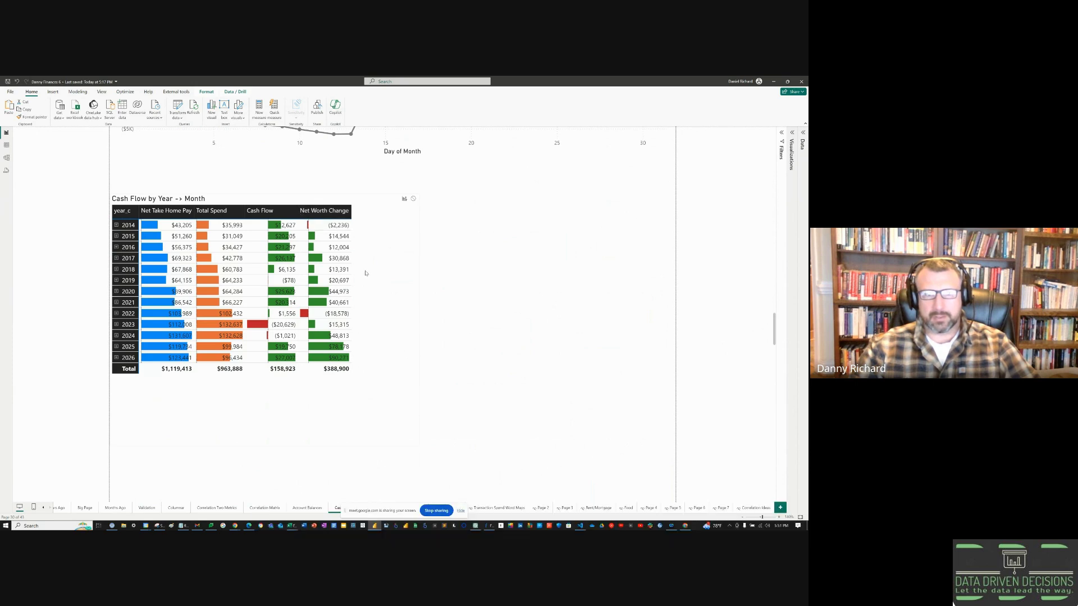
click(116, 336)
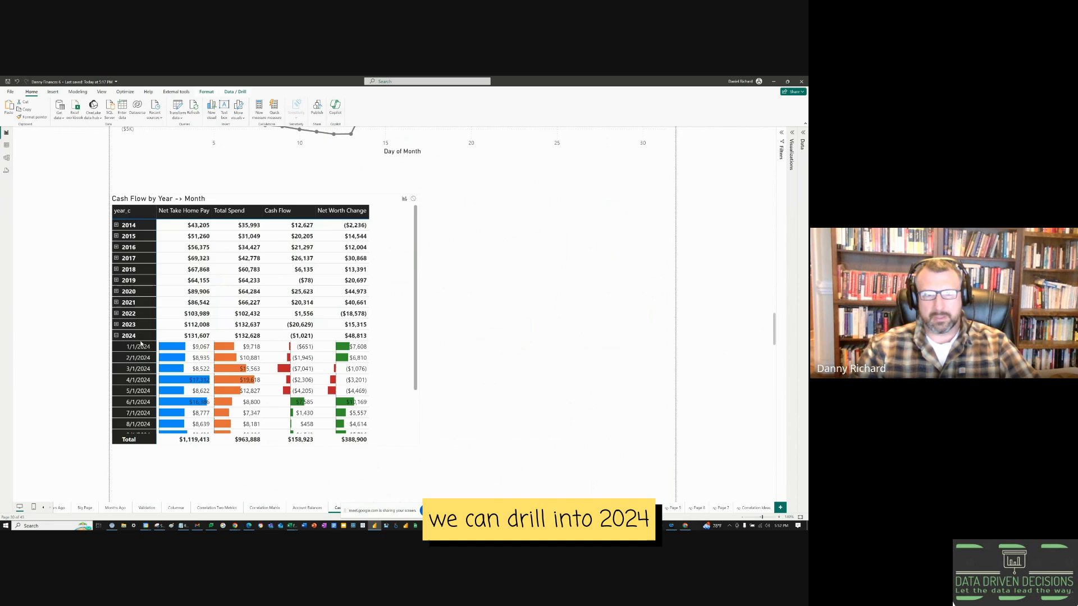
scroll(143, 345, down, 3)
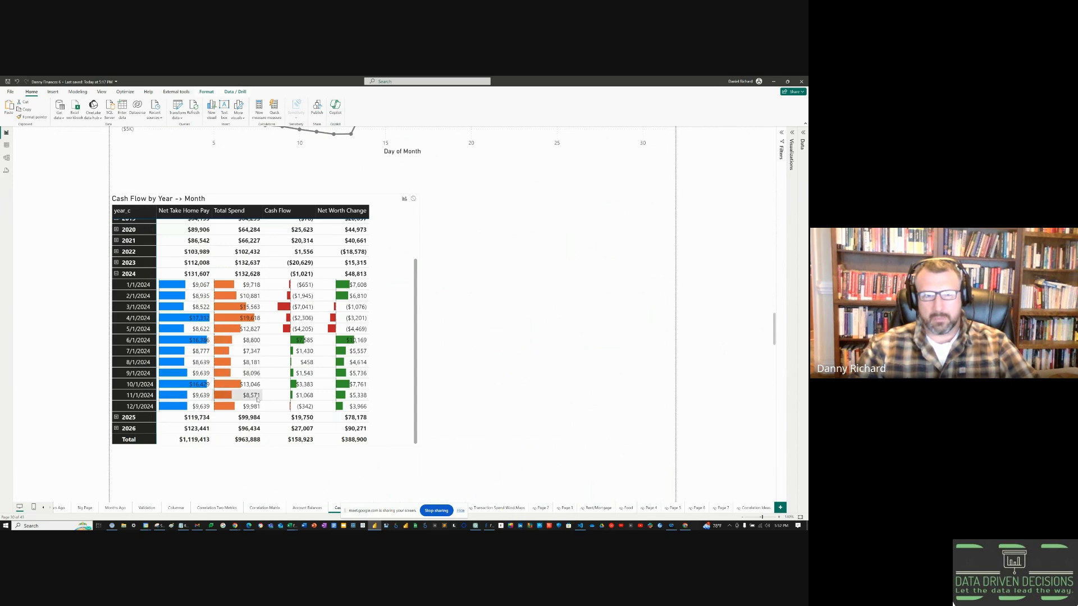
Step: Bring the monthly Net Take Home vs Total Spend chart into view and inspect its bar and line values
scroll(477, 422, up, 10)
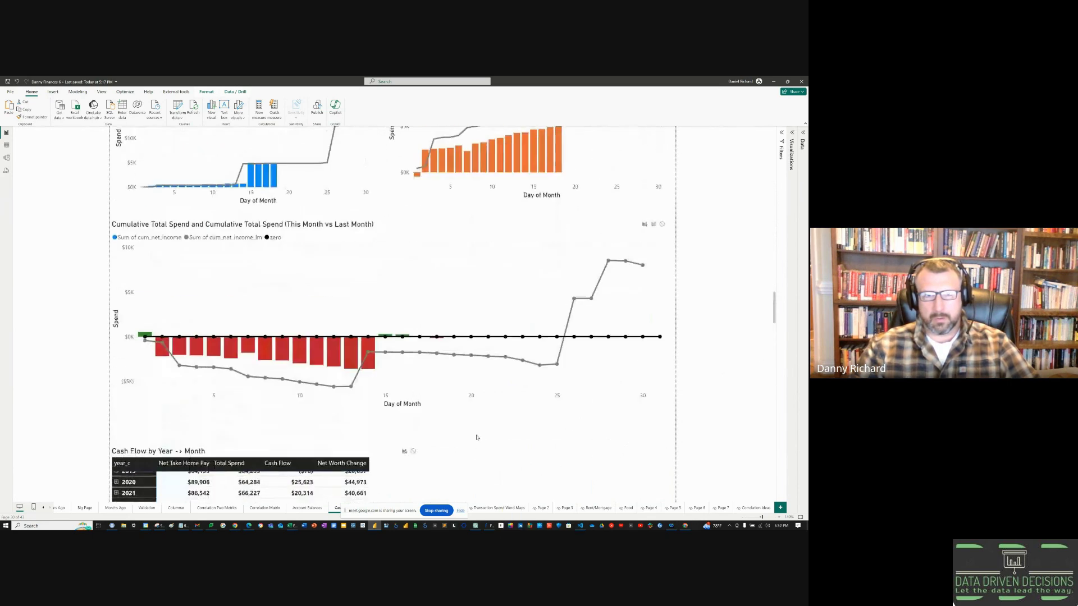
scroll(477, 438, up, 15)
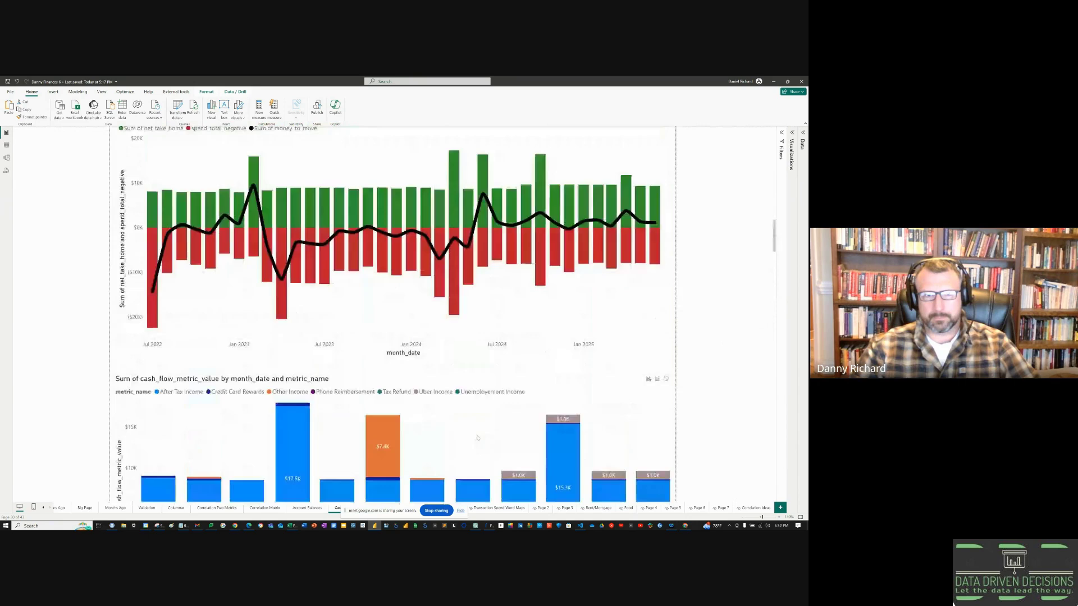
scroll(477, 438, up, 1)
scroll(477, 438, down, 3)
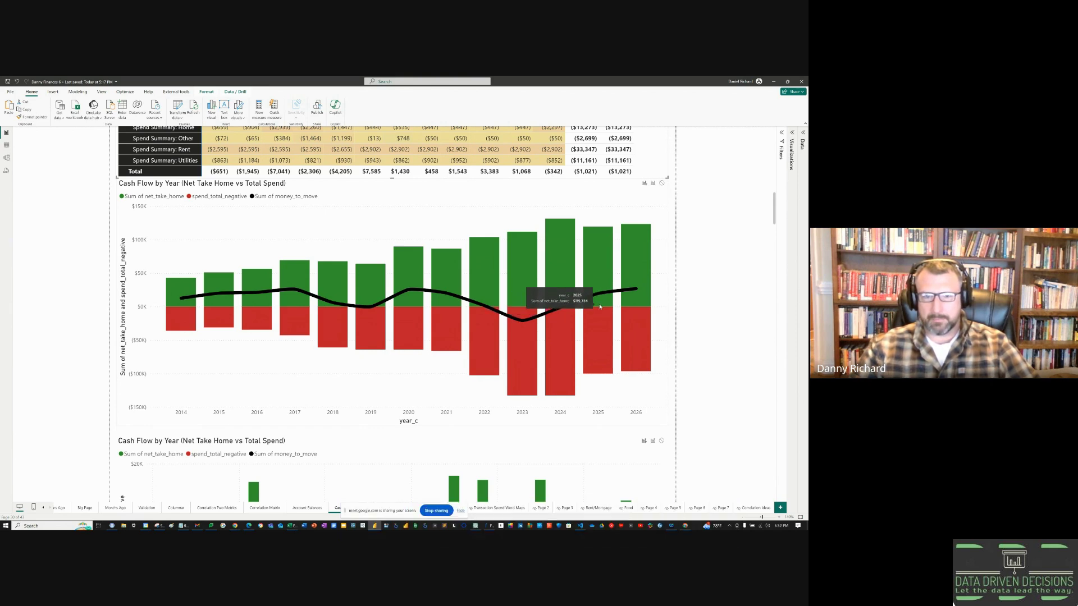
scroll(595, 298, down, 5)
scroll(599, 308, down, 1)
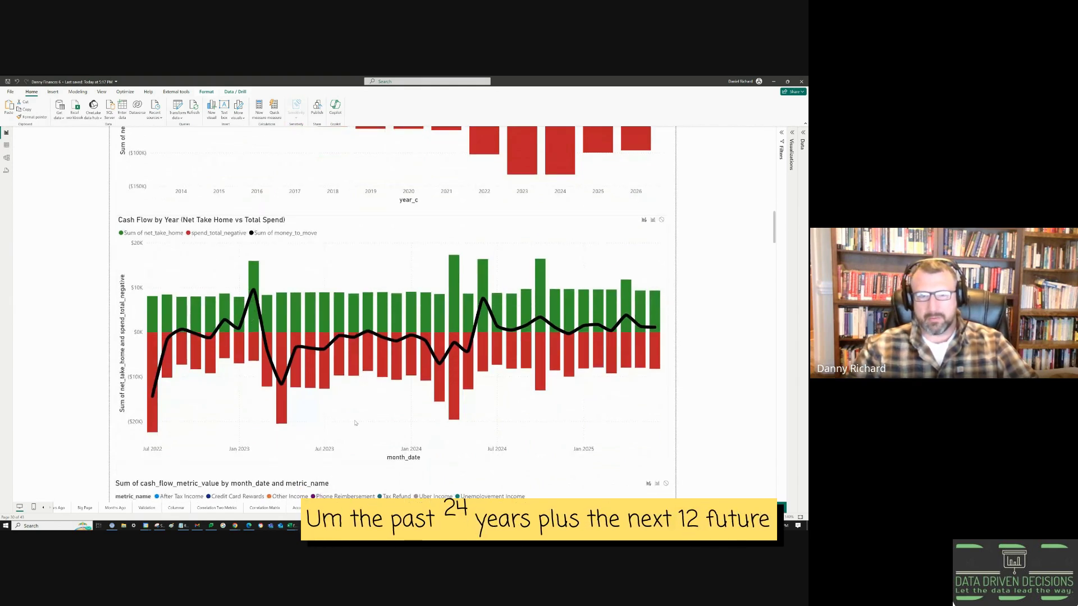
mouse_move(427, 347)
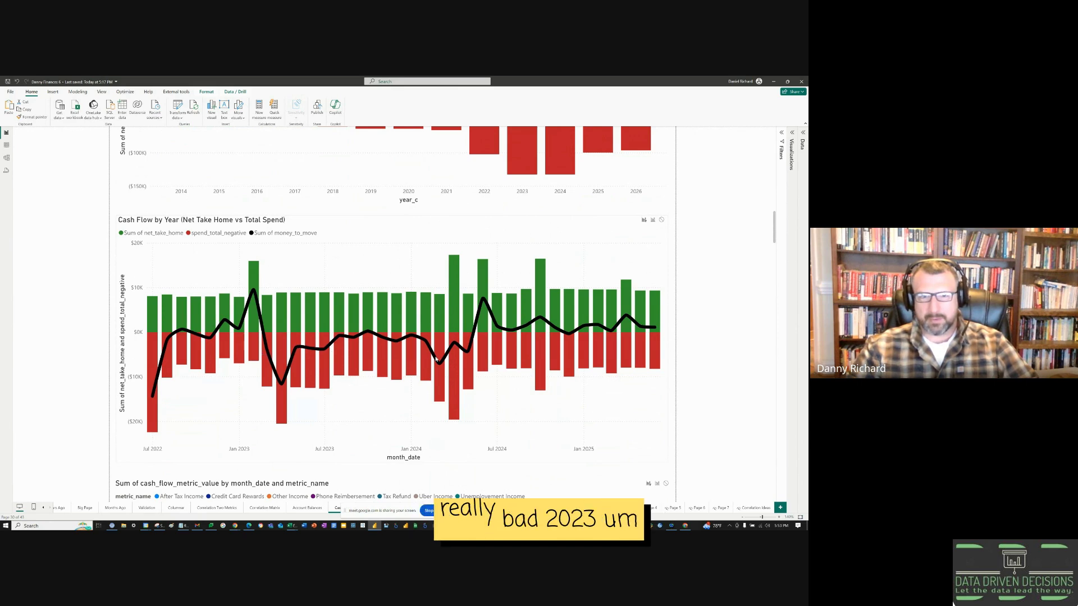
mouse_move(464, 356)
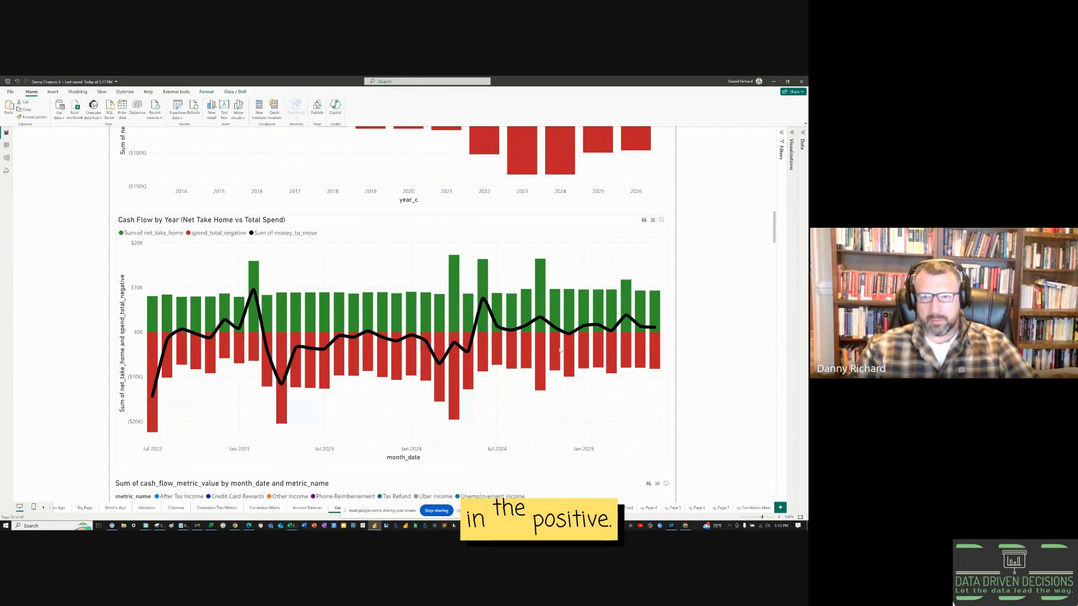
Step: Review the 2024 income-by-metric chart, then bring the stacked monthly spend chart into view
scroll(703, 381, down, 4)
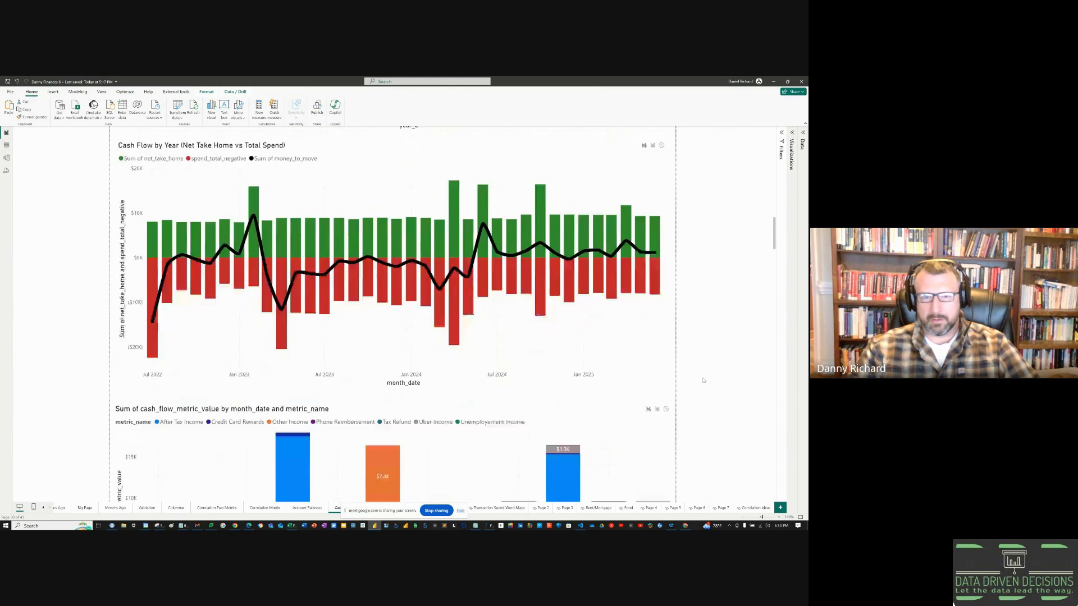
scroll(703, 380, down, 1)
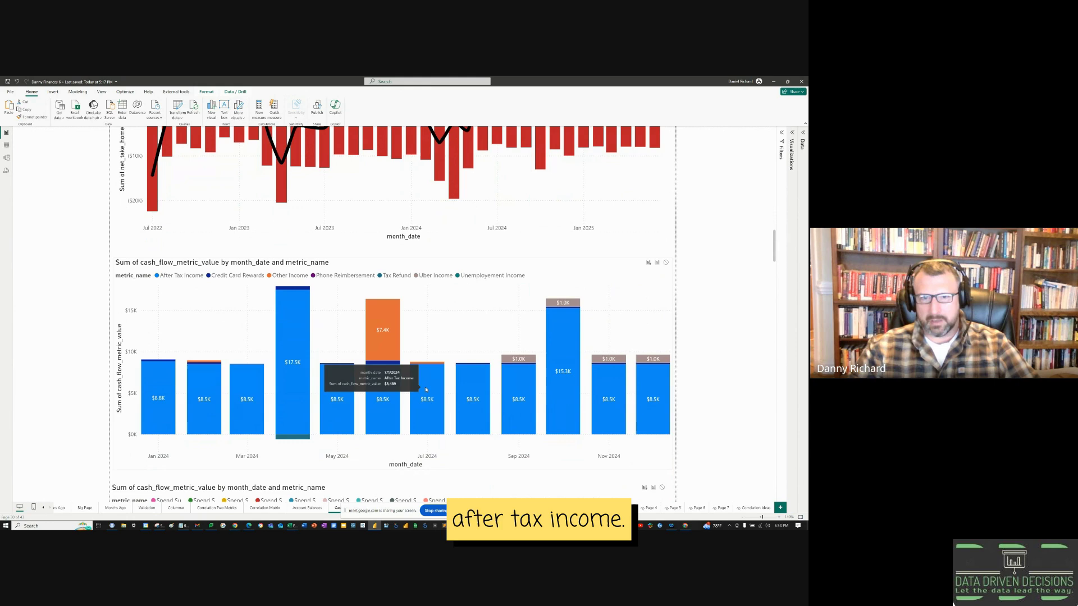
scroll(426, 389, down, 3)
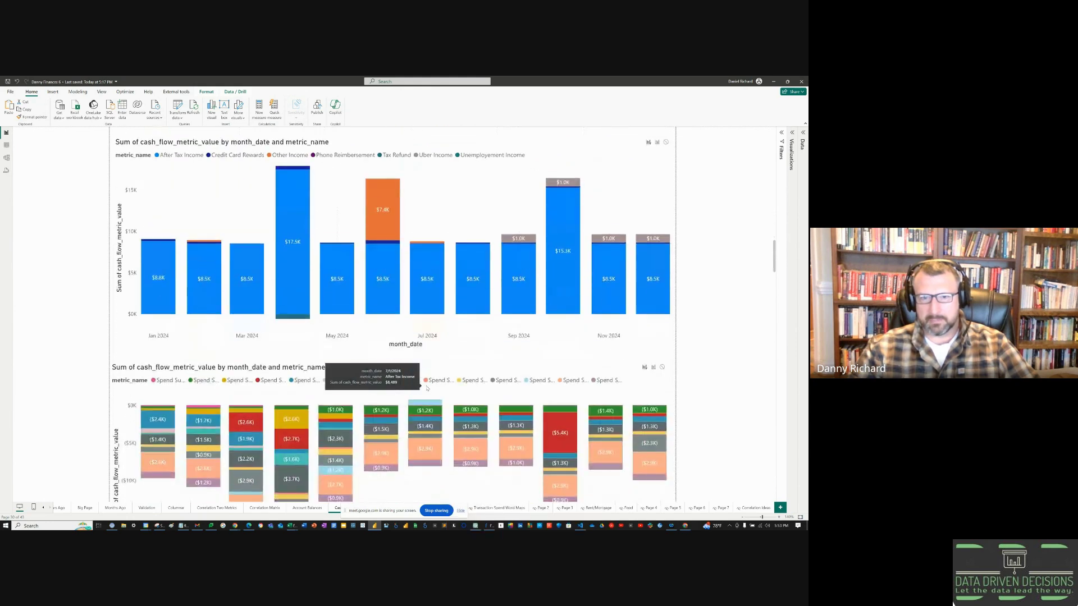
Step: Show the $4,939, $5,090 and ($152) KPI cards with cumulative charts, deselecting the month_start_date slicer
scroll(193, 287, down, 2)
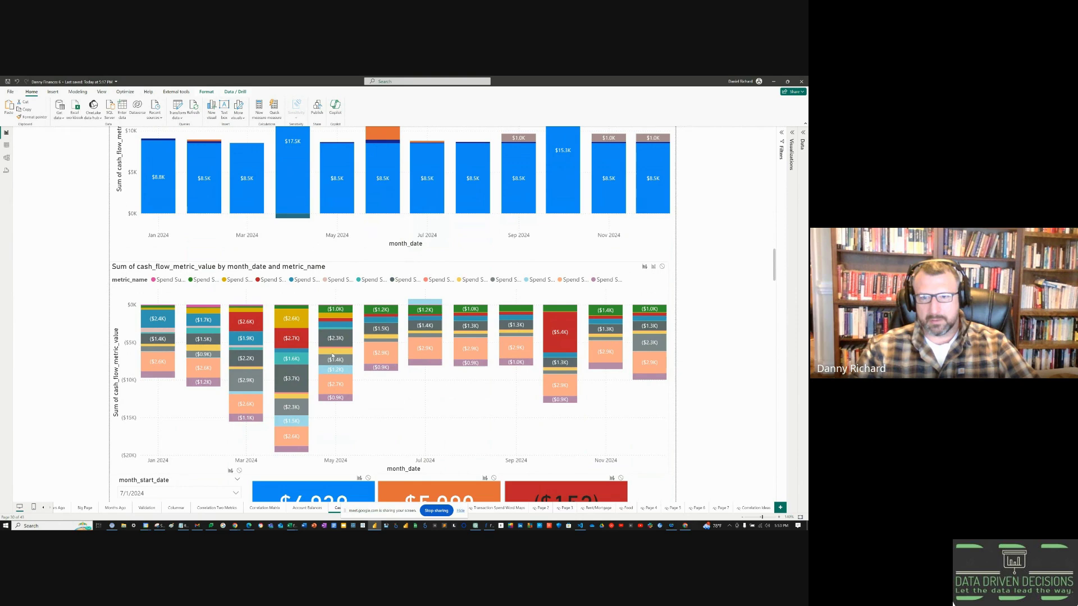
scroll(774, 337, down, 7)
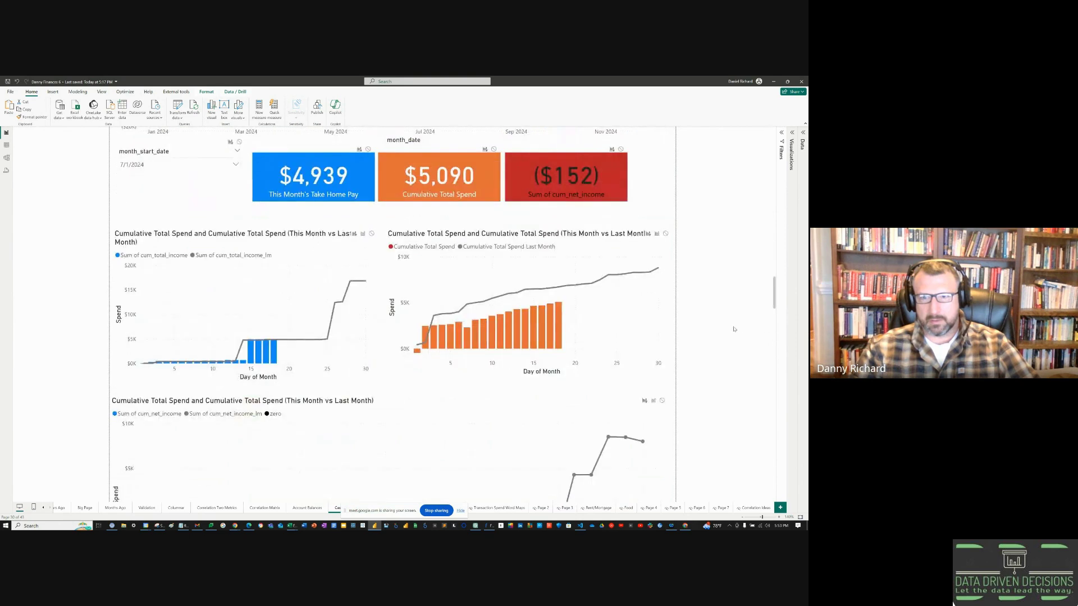
scroll(703, 336, down, 3)
scroll(693, 348, up, 9)
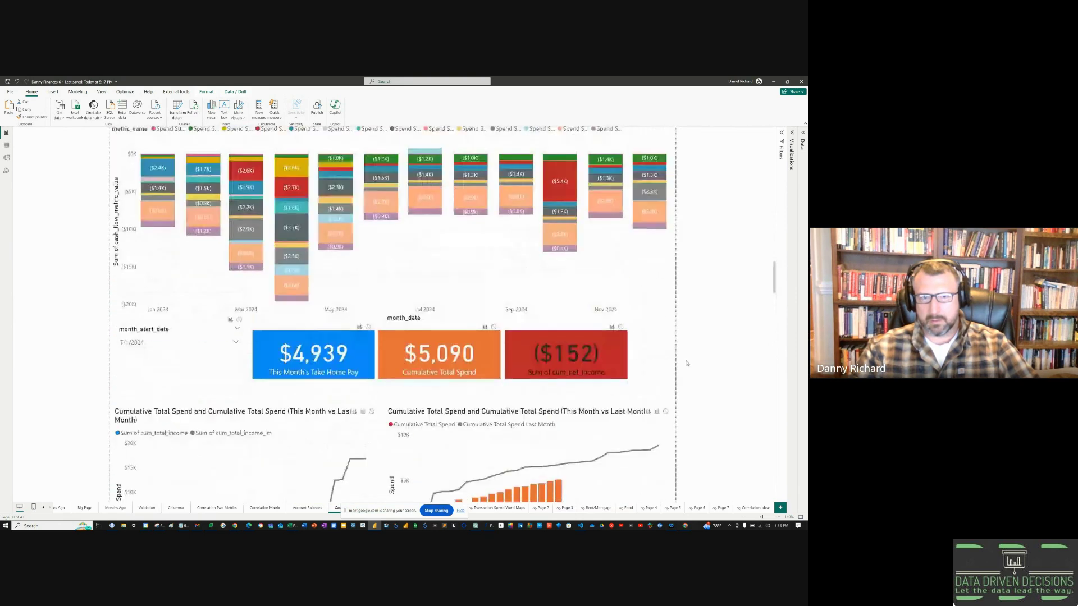
scroll(687, 364, down, 1)
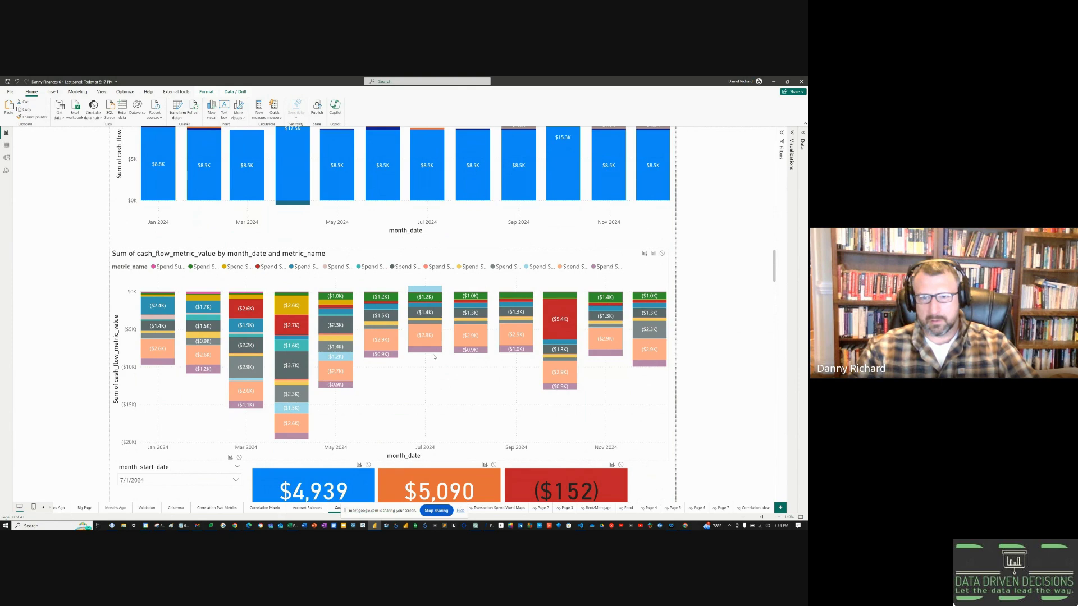
scroll(433, 356, down, 5)
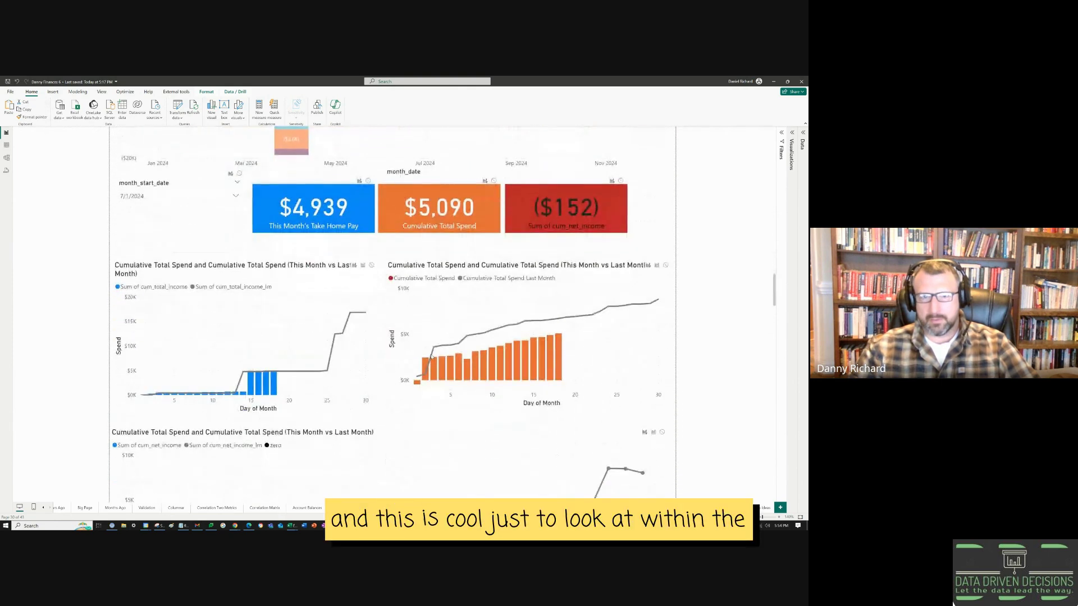
click(181, 232)
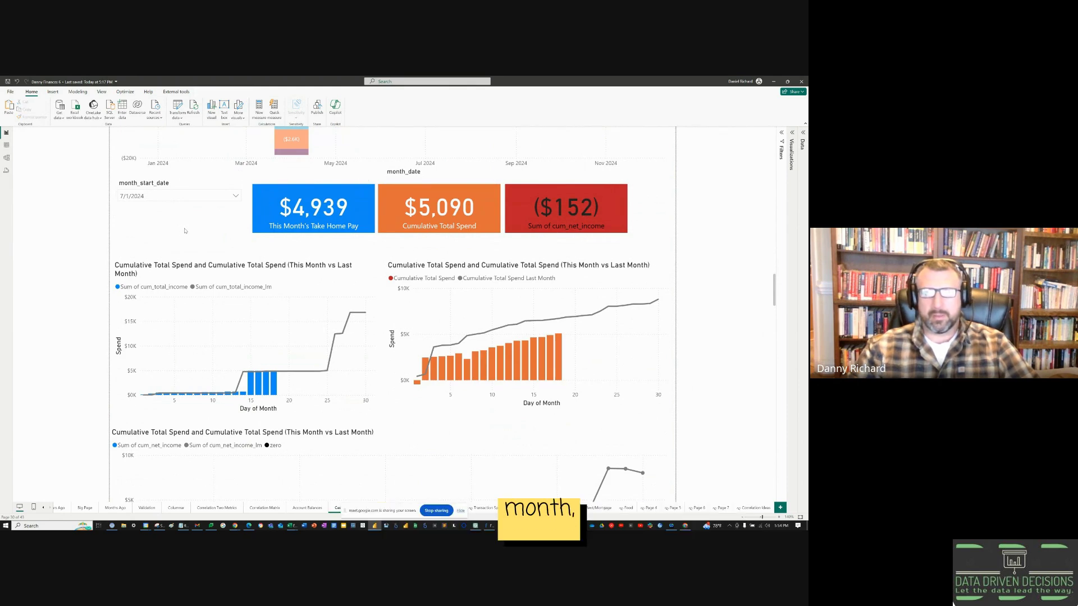
Step: Bring the full cumulative net income chart, this month versus last, into view and inspect its values
scroll(186, 226, down, 2)
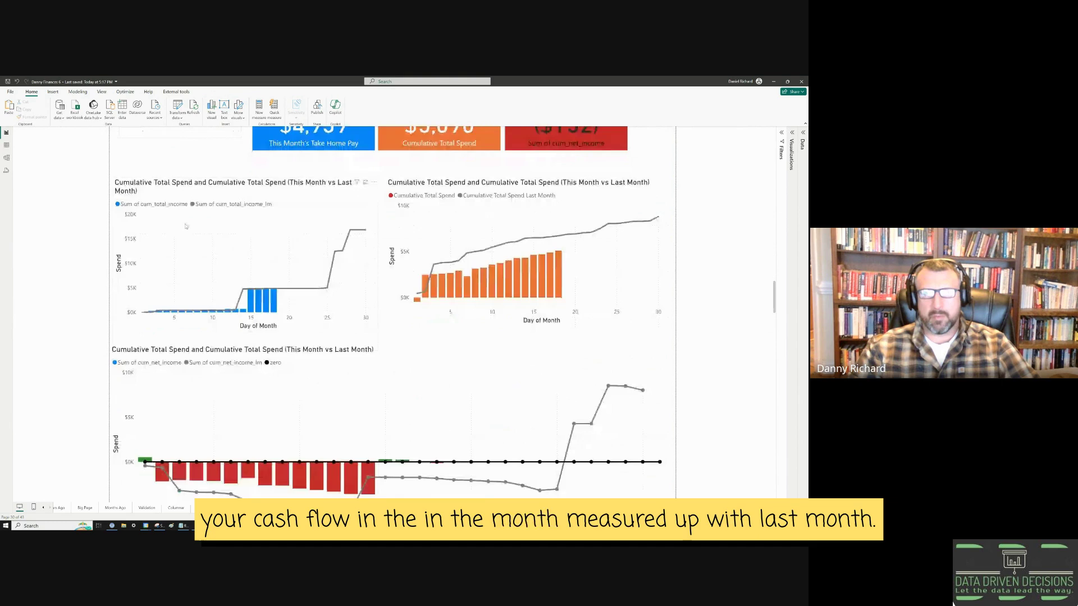
scroll(186, 226, down, 2)
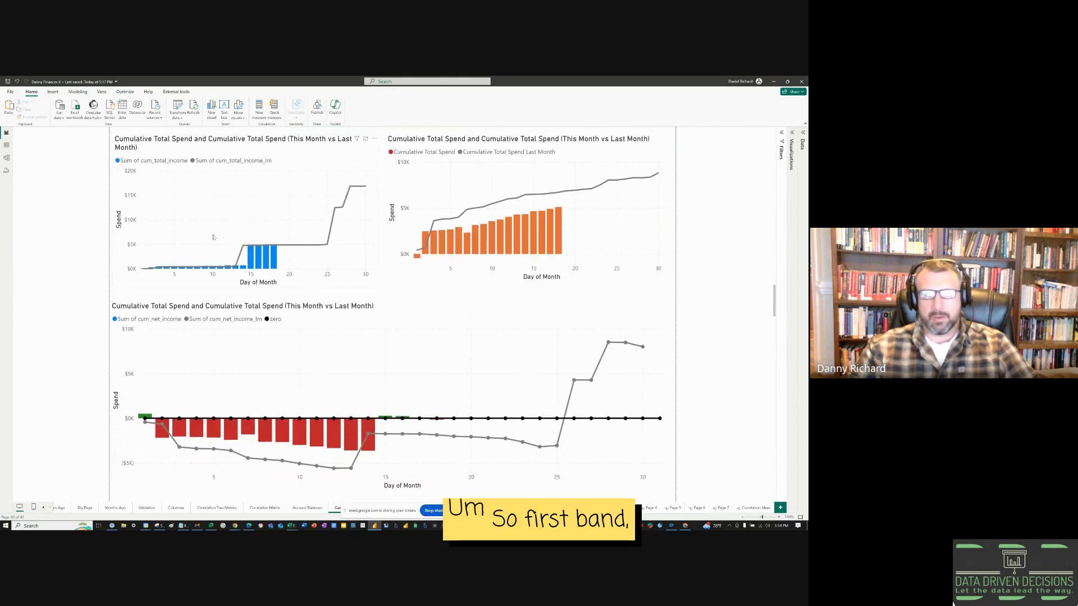
mouse_move(250, 254)
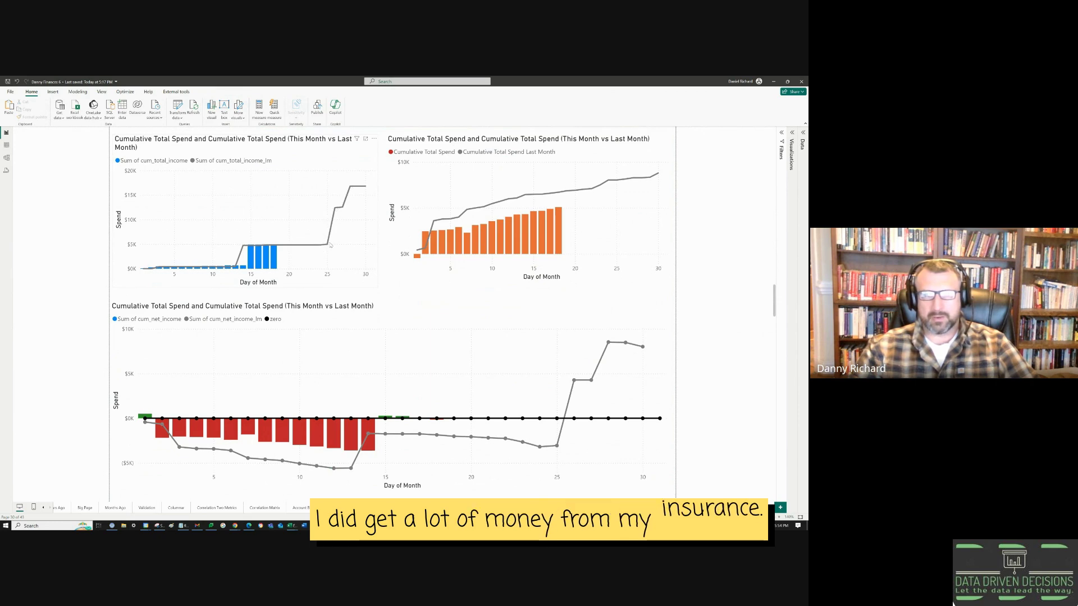
mouse_move(379, 243)
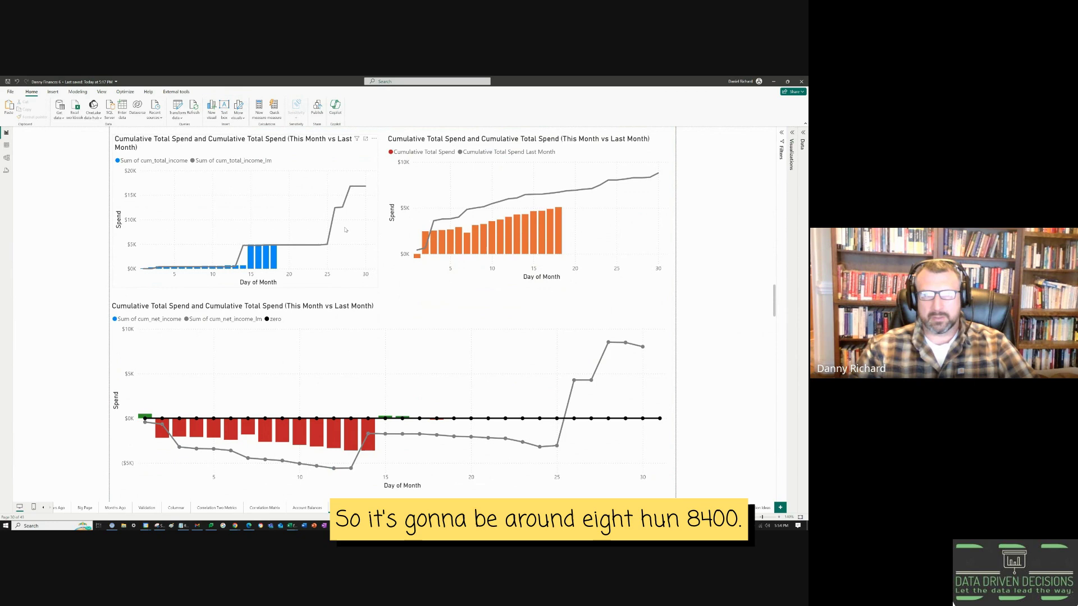
mouse_move(332, 229)
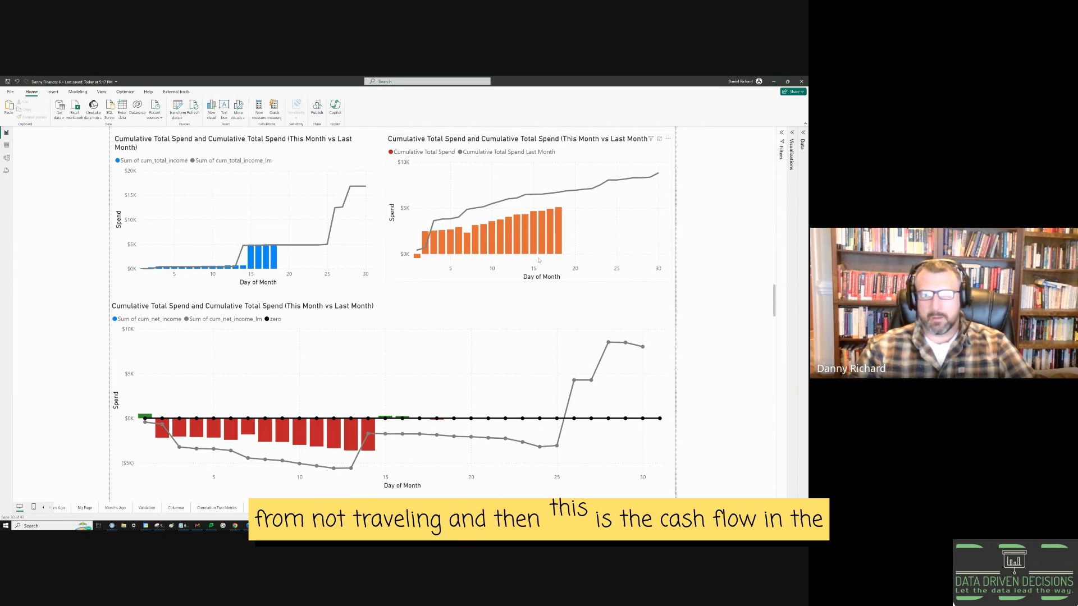
scroll(439, 305, down, 1)
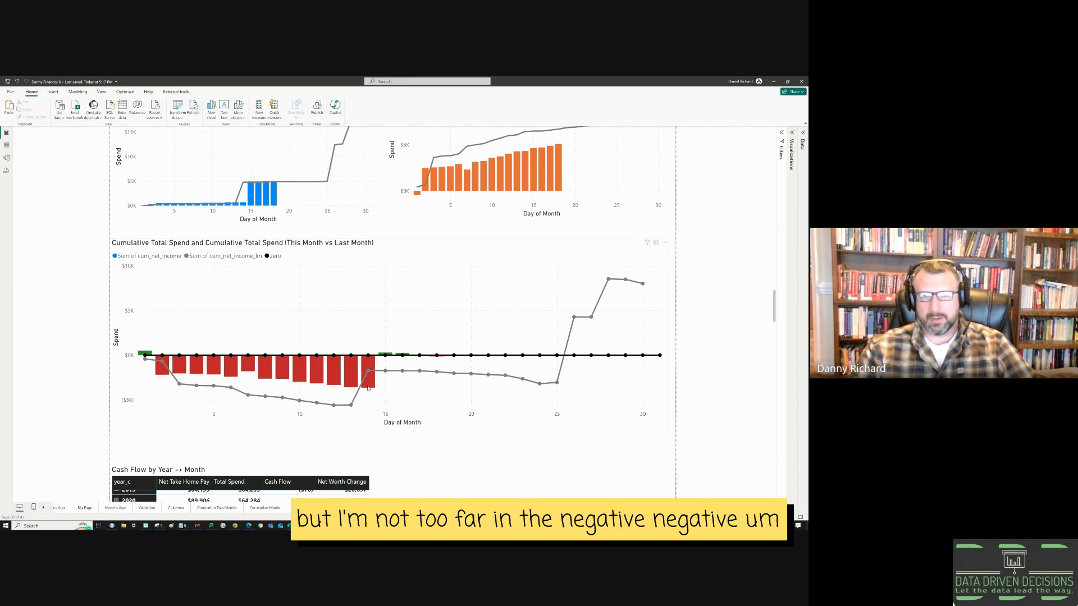
mouse_move(349, 385)
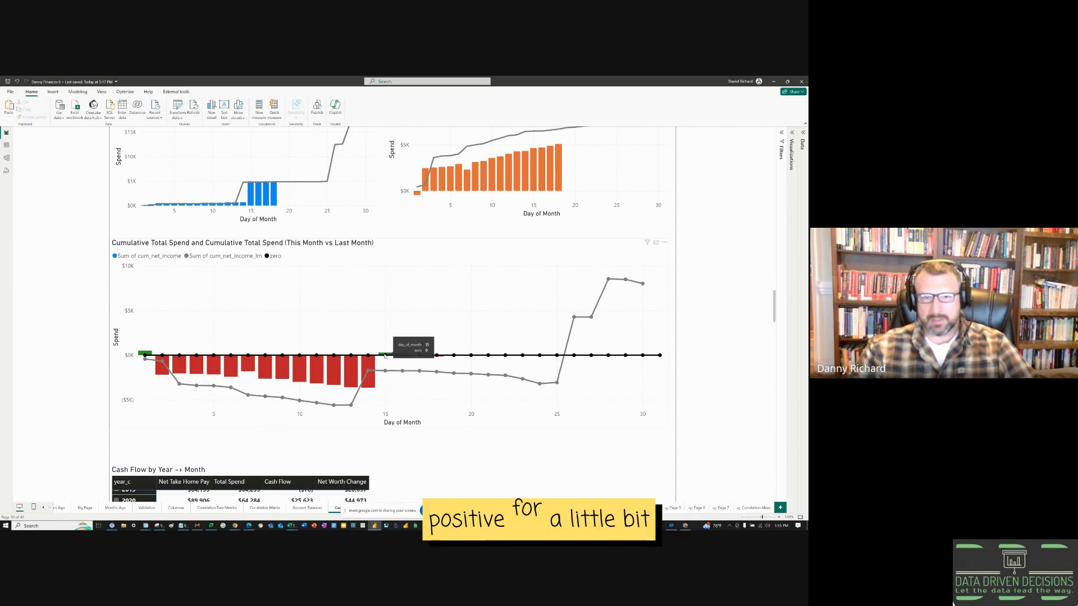
mouse_move(386, 354)
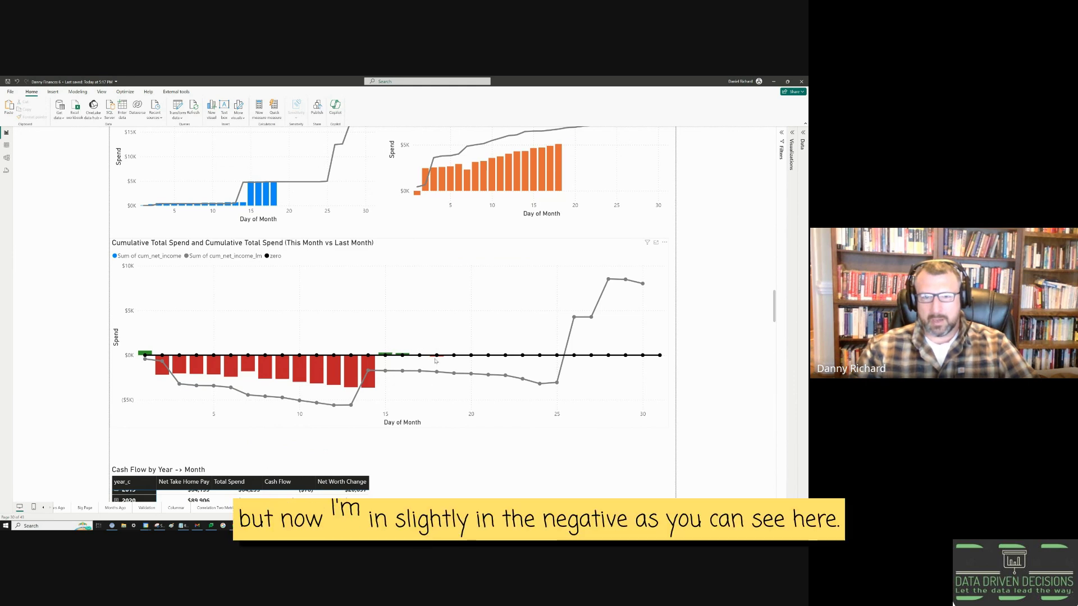
mouse_move(436, 357)
scroll(436, 357, up, 5)
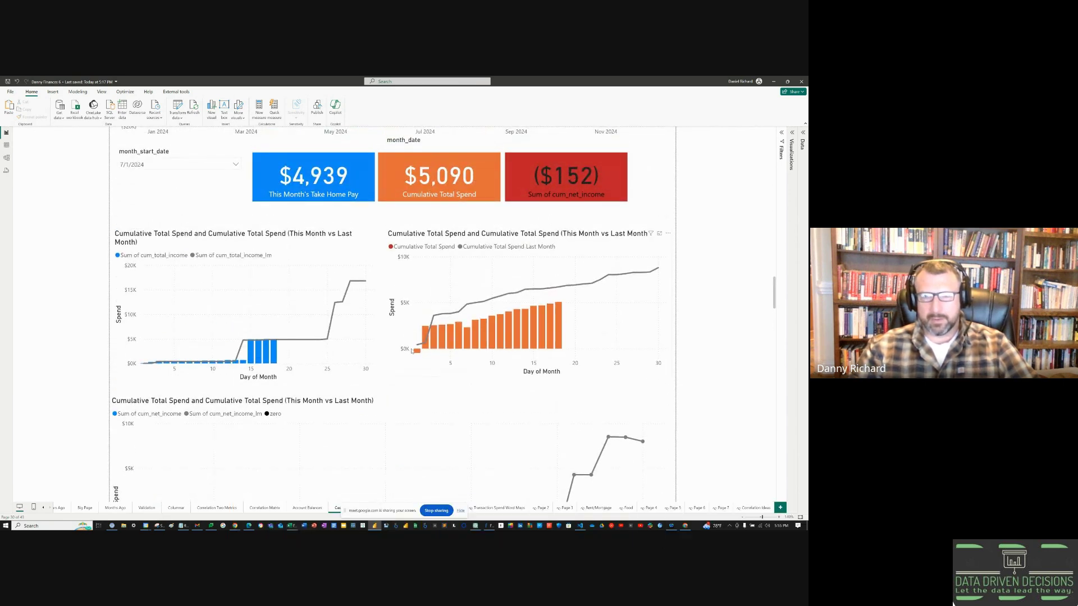
scroll(412, 350, down, 3)
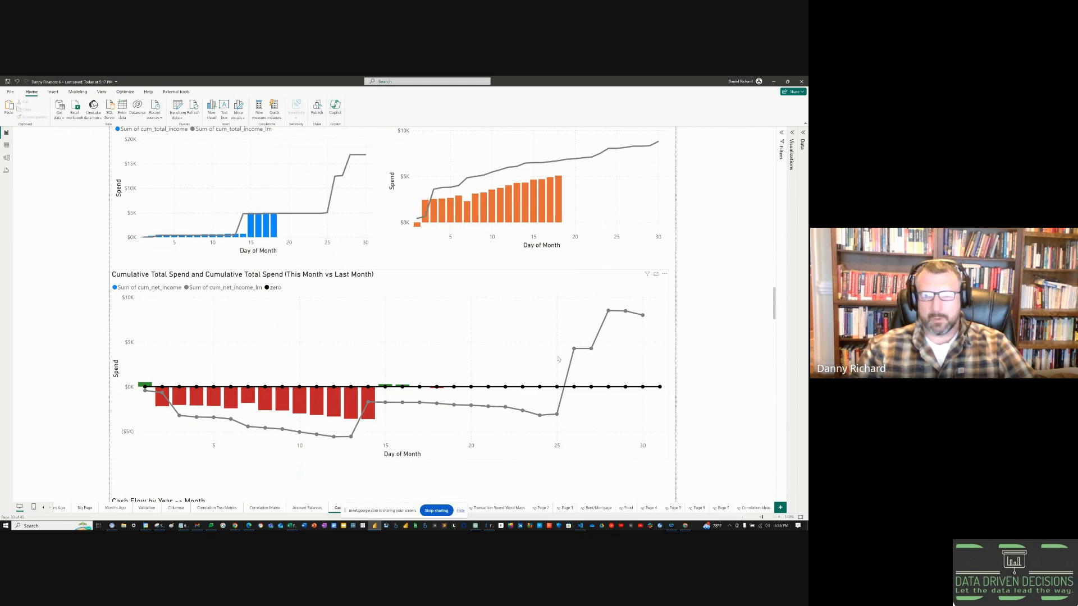
Step: Return to the Cash Flow Analysis title showing $7,585 cash flow this month
scroll(550, 360, up, 7)
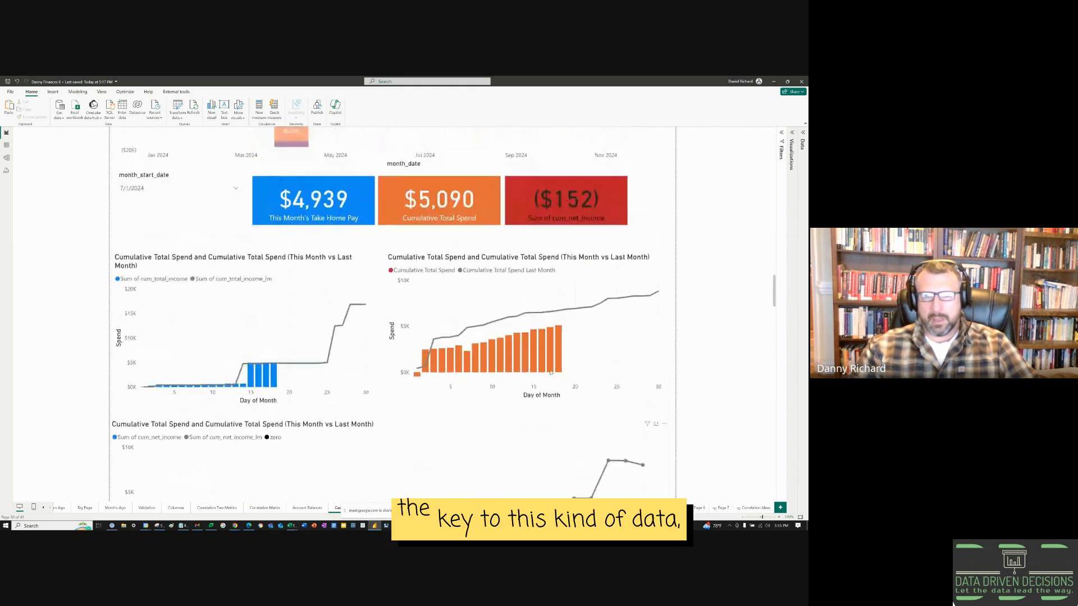
scroll(568, 380, up, 10)
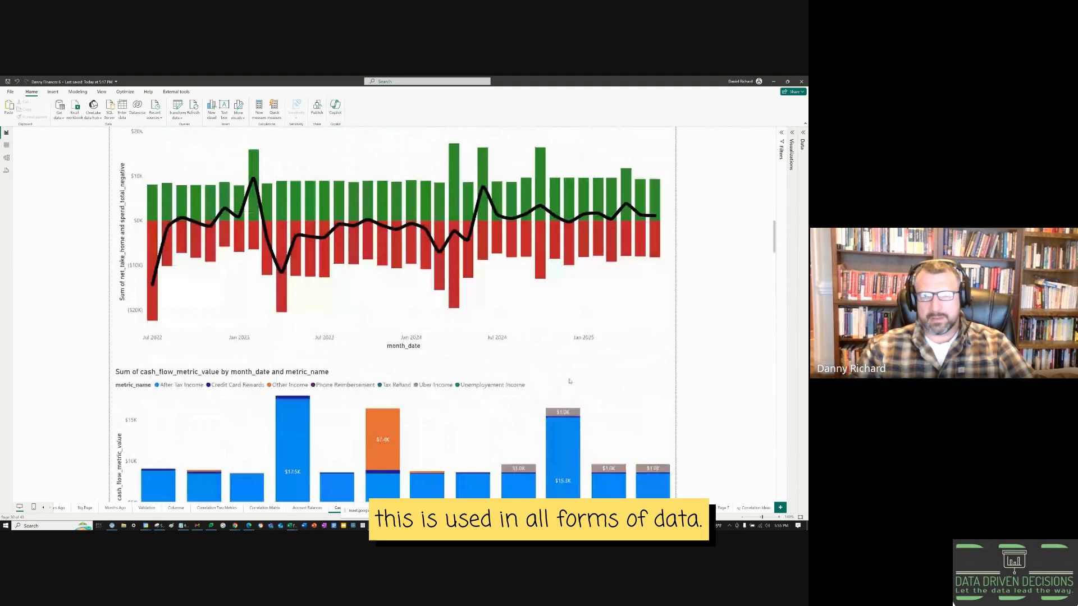
scroll(583, 396, up, 10)
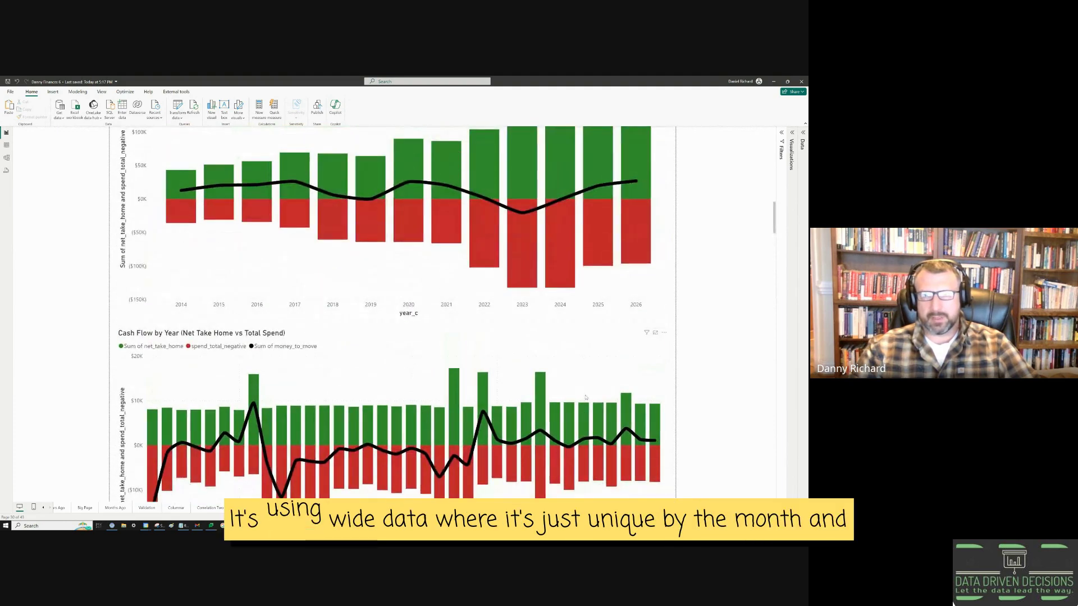
scroll(586, 398, up, 10)
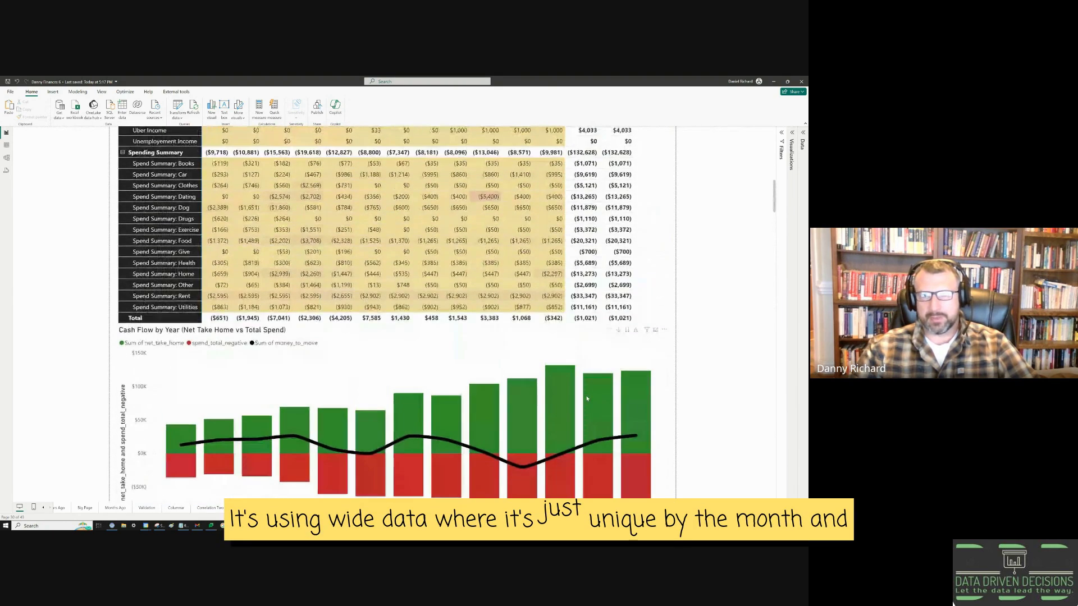
scroll(589, 402, up, 10)
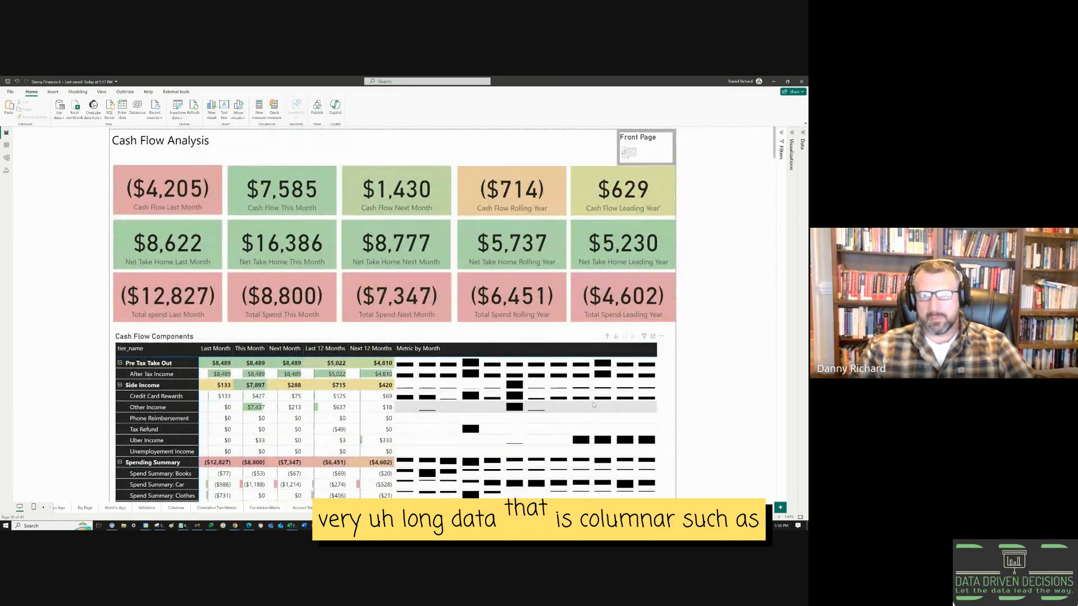
Step: Bring the complete Cash Flow Components by Month matrix into view, with 2024 netting ($1,021)
scroll(458, 347, down, 2)
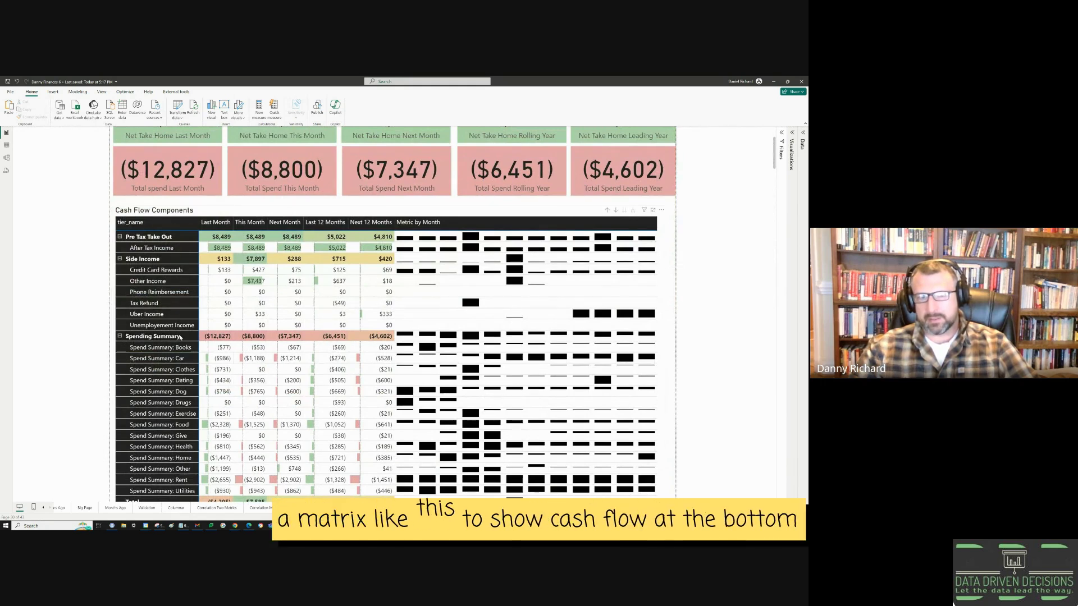
scroll(188, 337, down, 1)
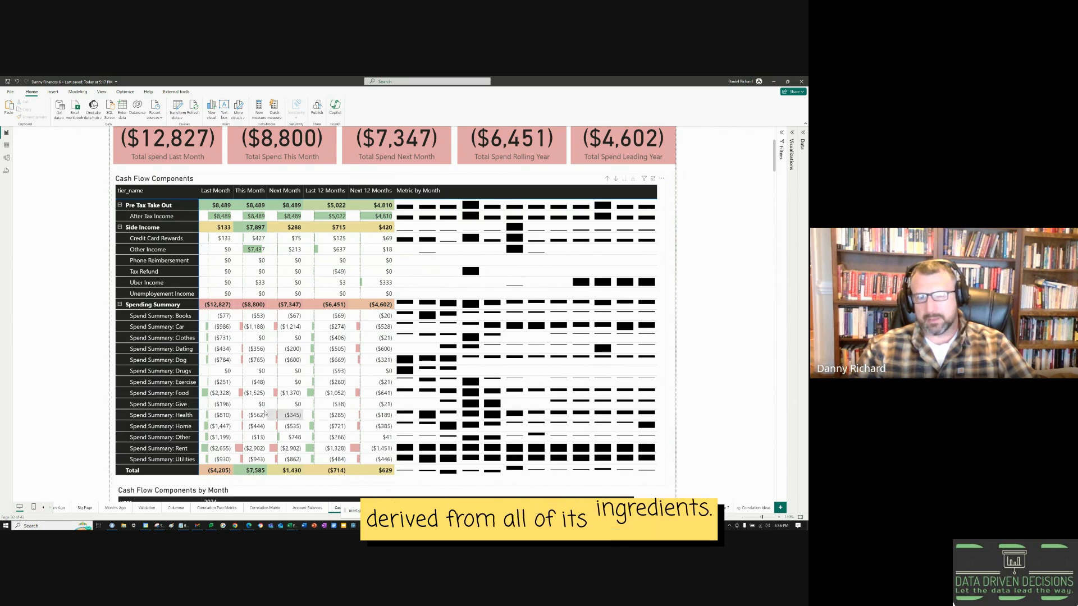
scroll(248, 423, up, 5)
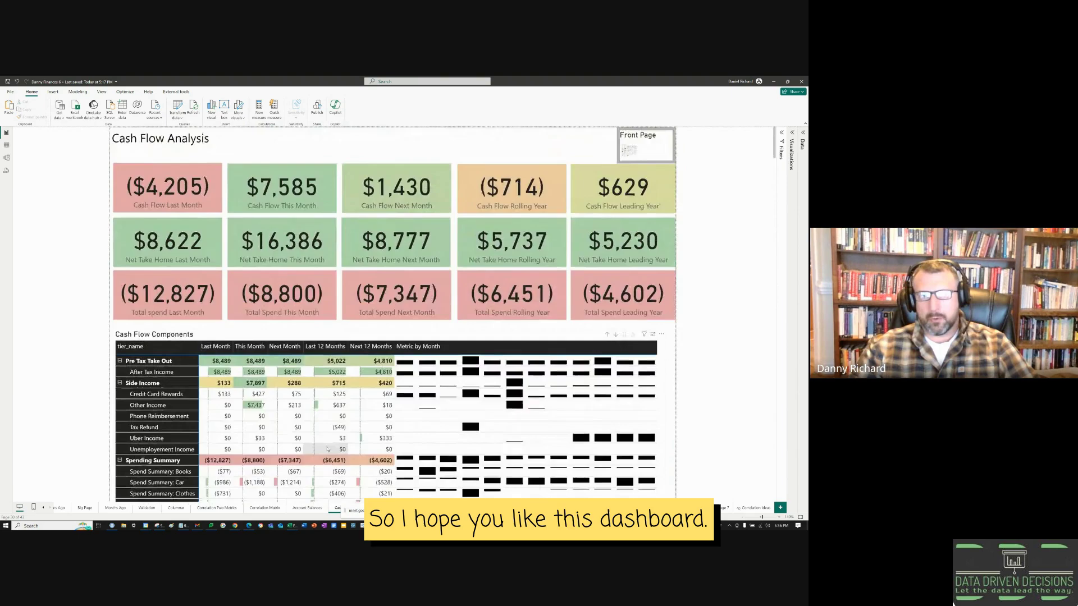
scroll(327, 447, down, 3)
scroll(103, 351, down, 3)
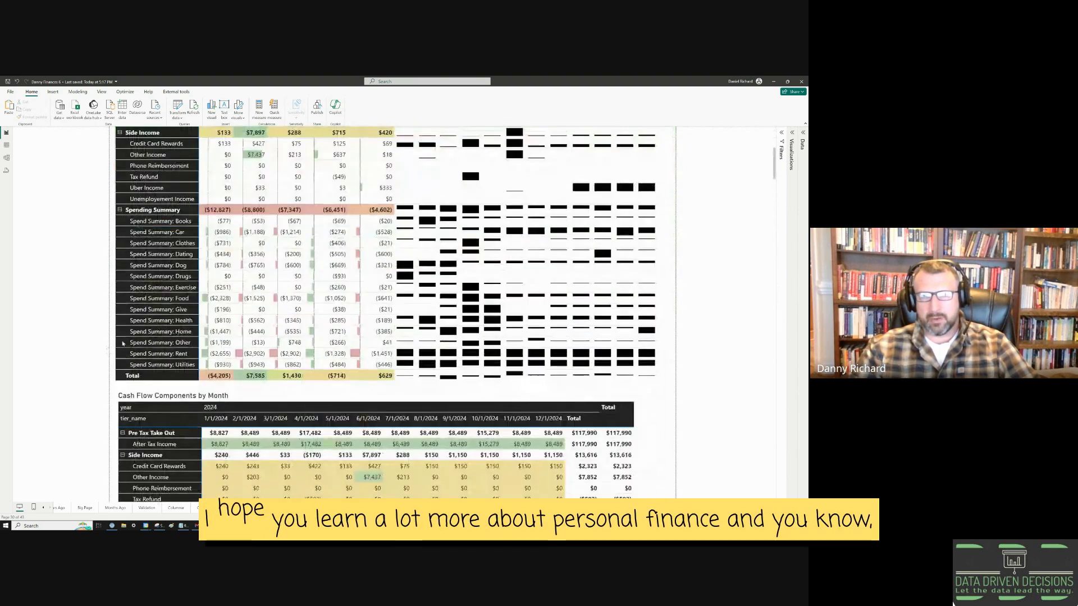
scroll(113, 323, down, 3)
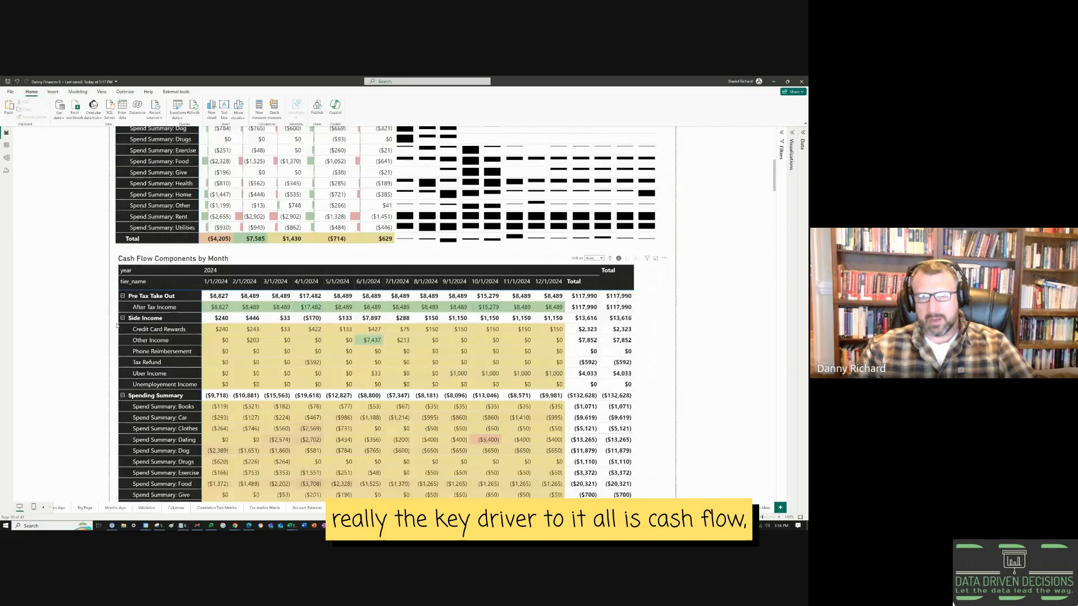
scroll(118, 325, down, 2)
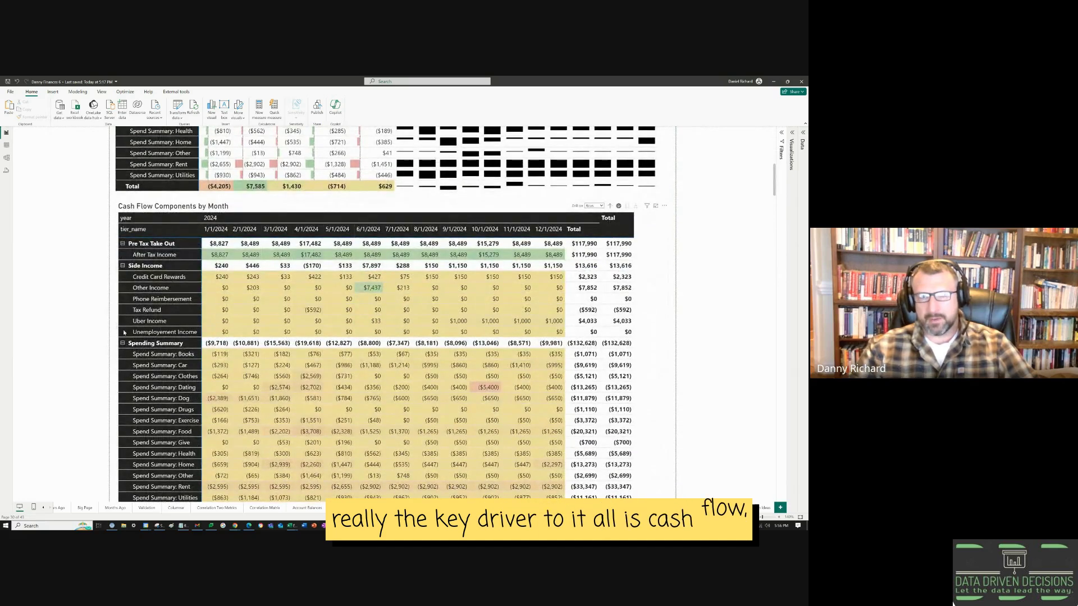
scroll(122, 333, down, 1)
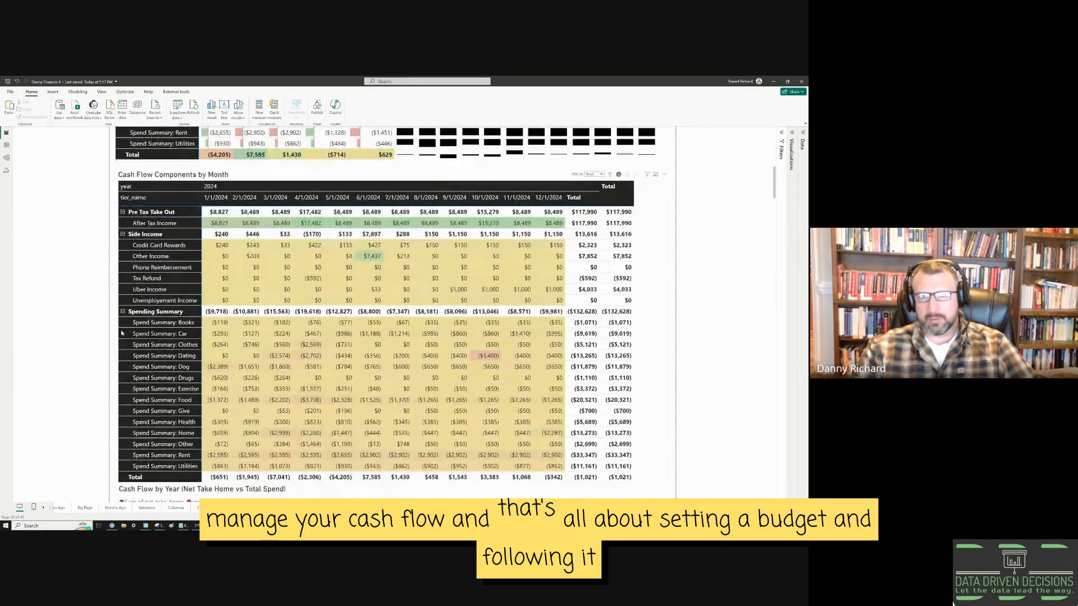